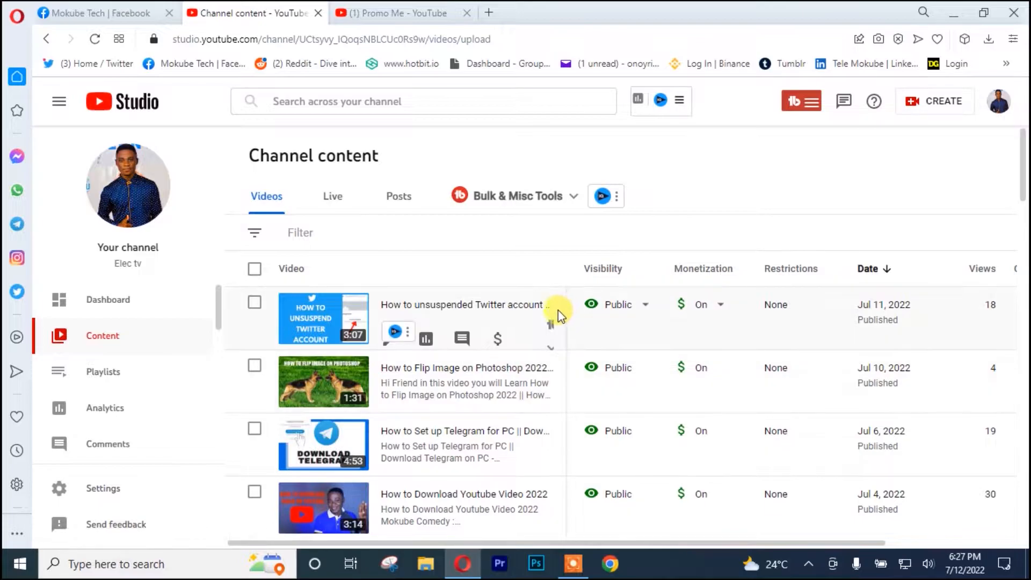
Open the video "How to Download Youtube Video 2022" from the channel content in the video editor
scroll(585, 384, down, 2)
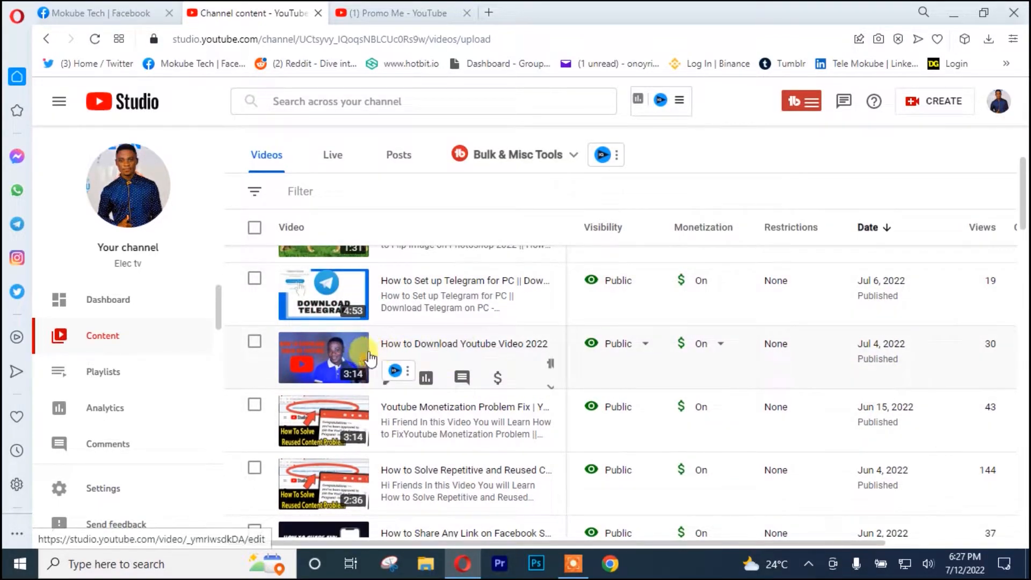
click(437, 349)
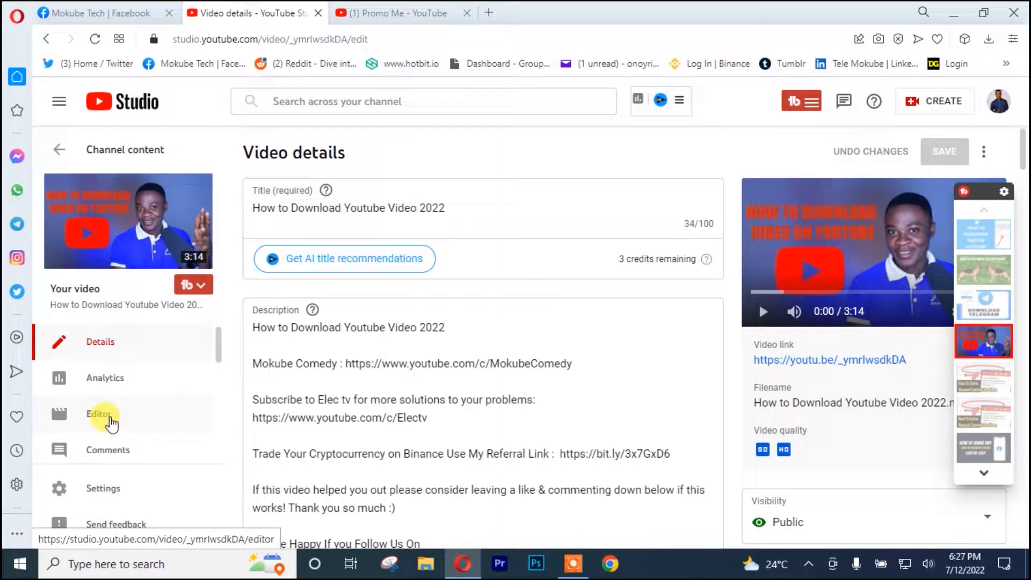
click(109, 419)
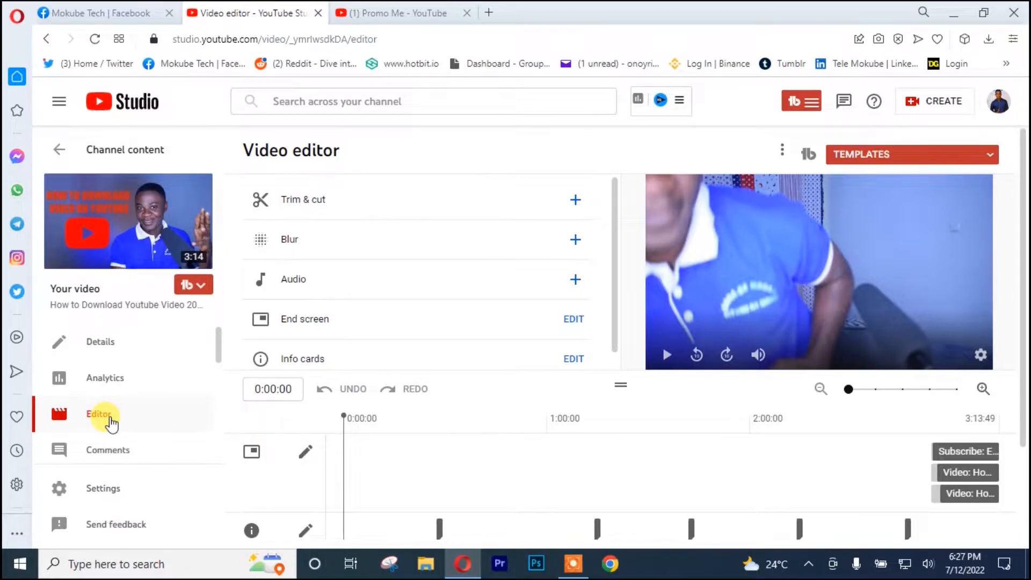
Apply a face blur to all detected faces and preview it at 0:38:56
click(576, 240)
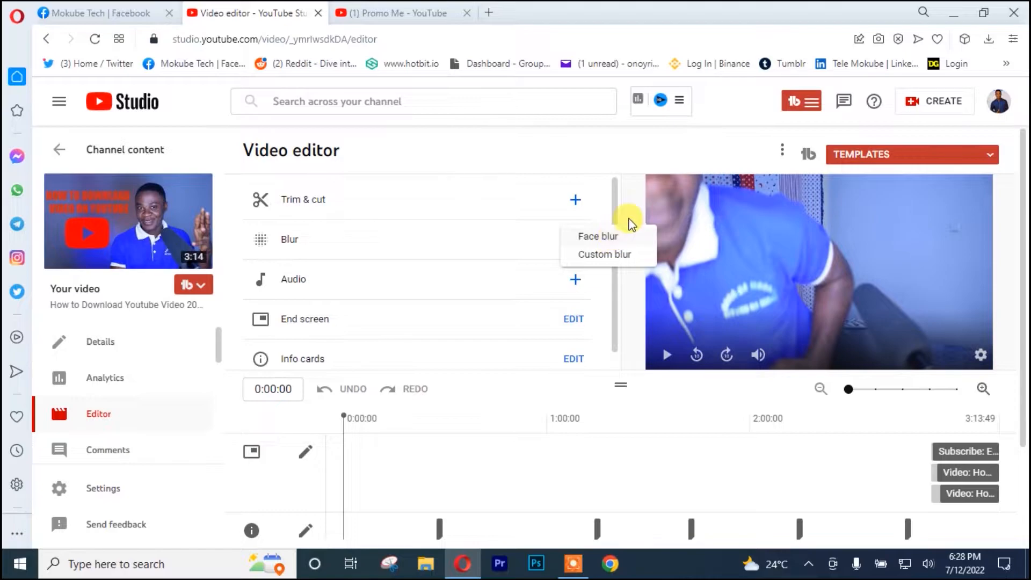
click(605, 235)
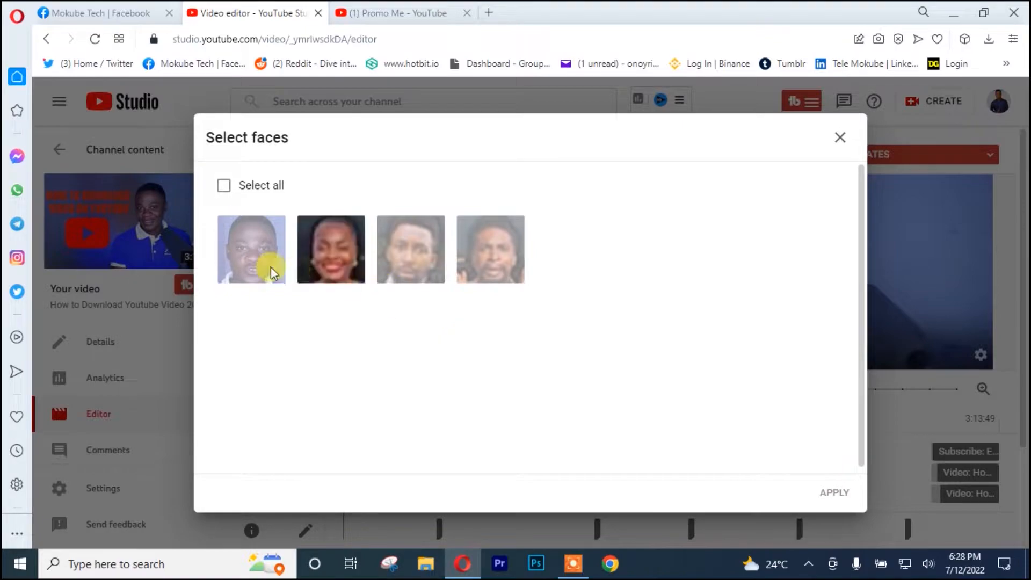
click(241, 264)
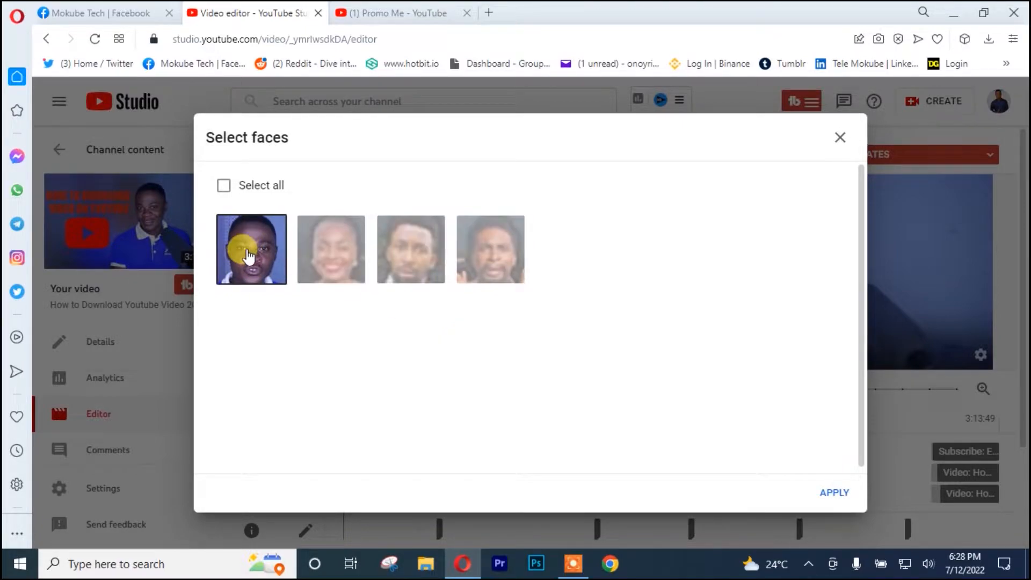
click(245, 260)
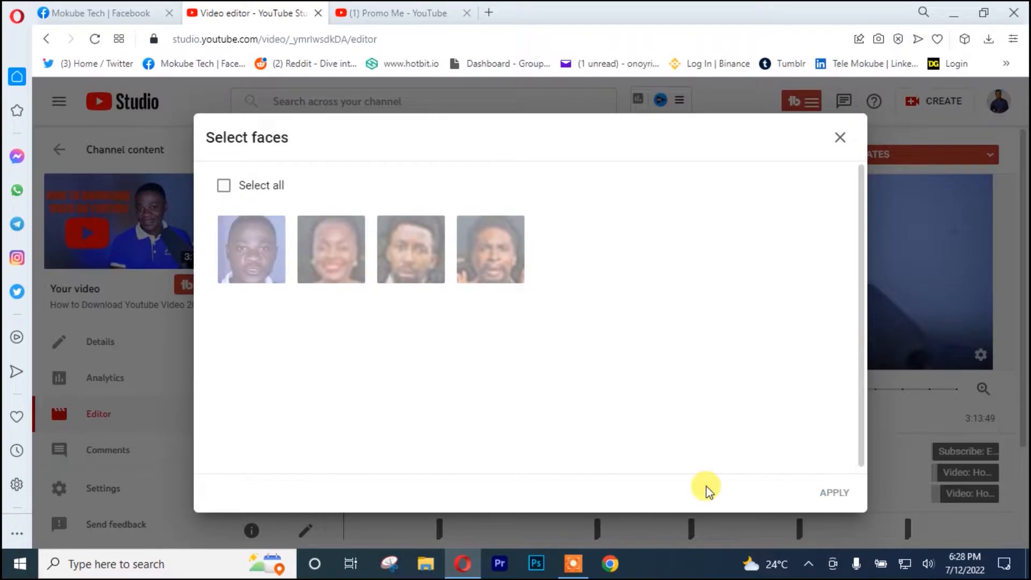
click(223, 186)
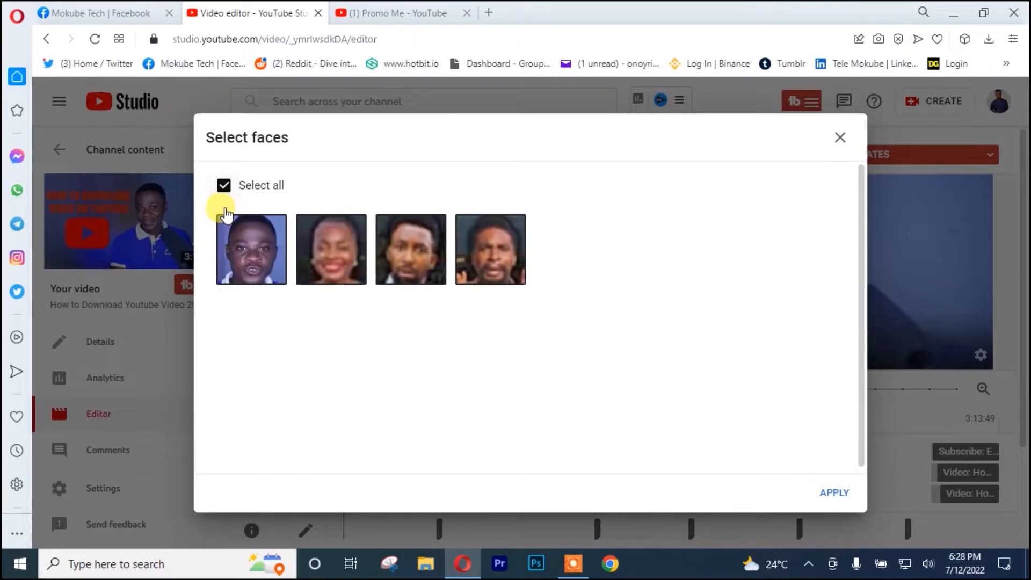
click(247, 257)
click(247, 258)
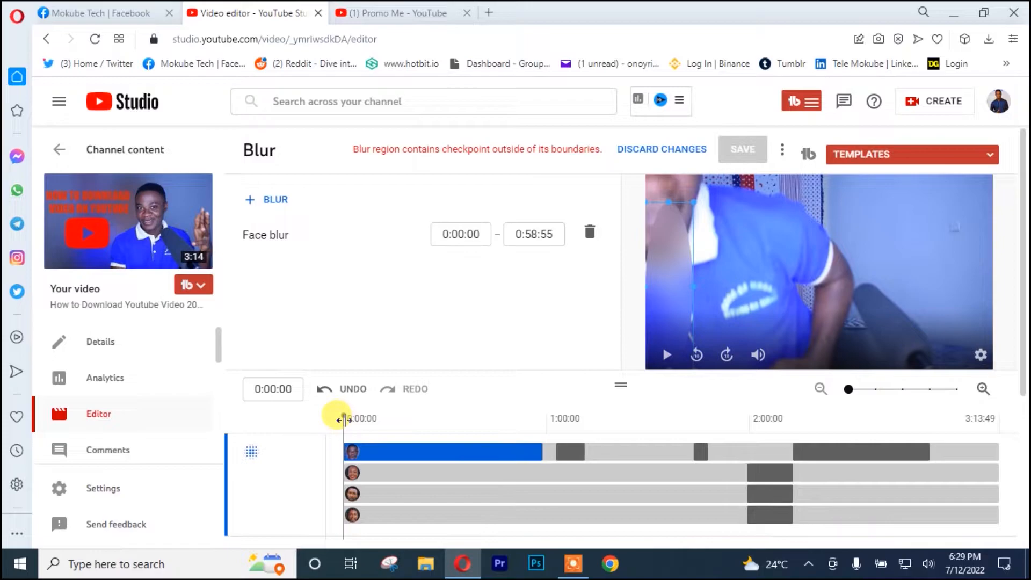
drag(344, 419, 475, 435)
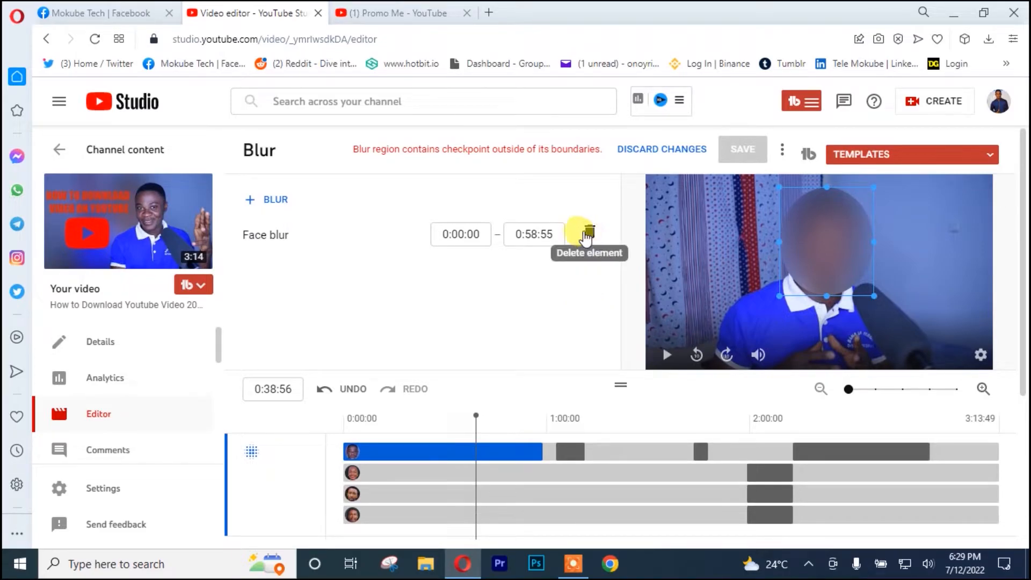
Delete all the face blur segments for every face from the video
scroll(681, 414, down, 3)
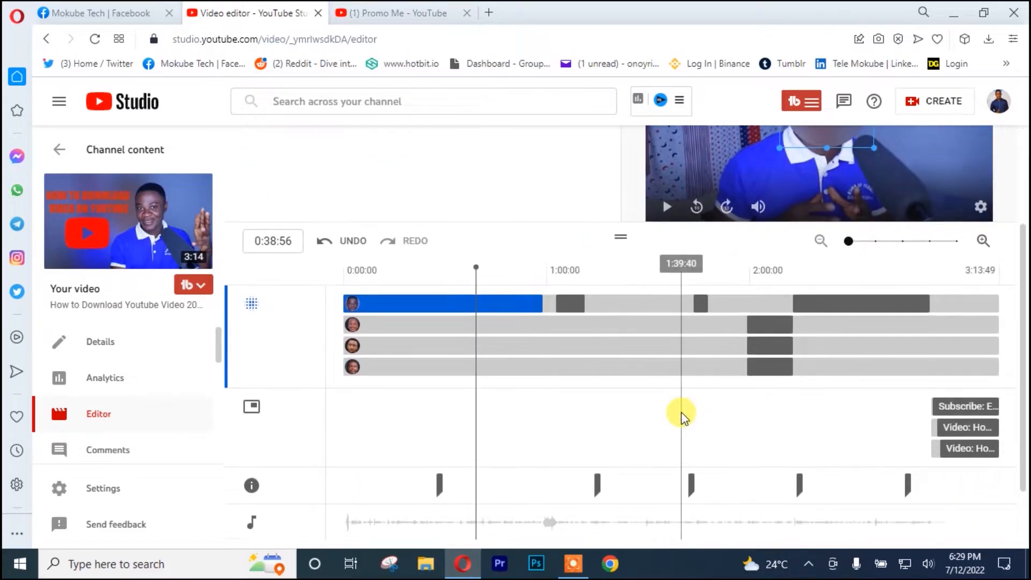
scroll(681, 414, up, 3)
click(589, 232)
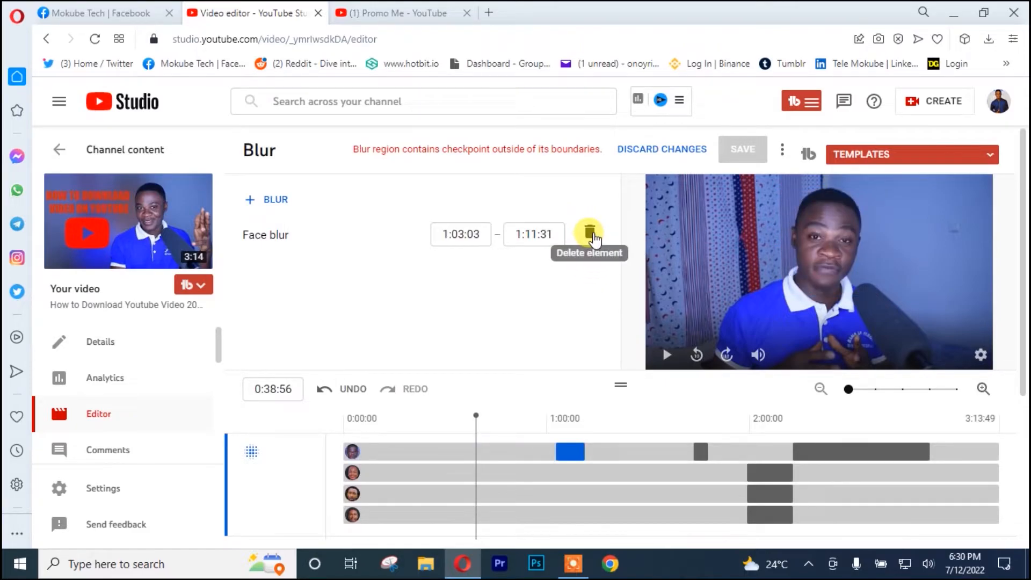
click(590, 232)
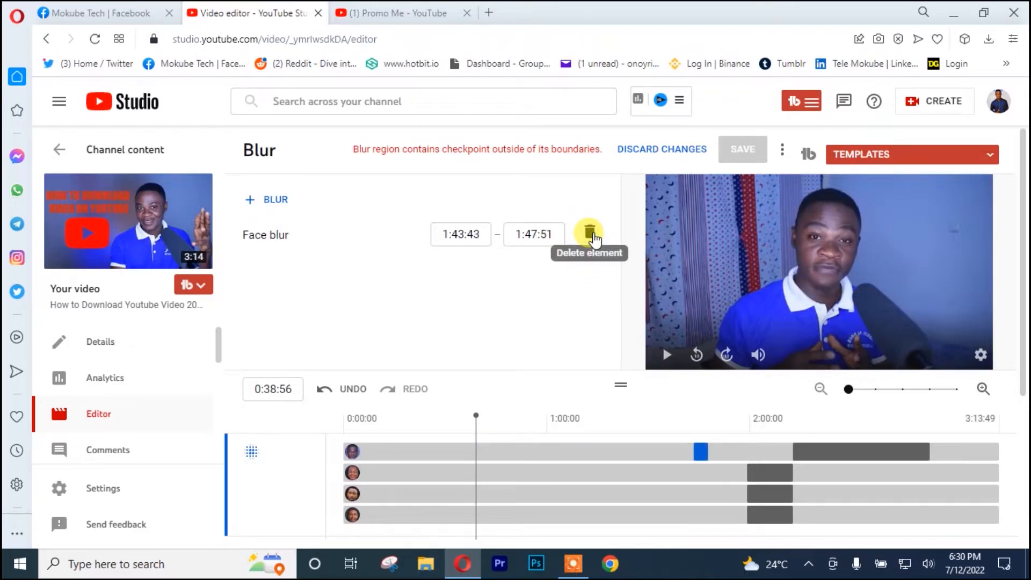
click(592, 233)
click(592, 233)
click(592, 233)
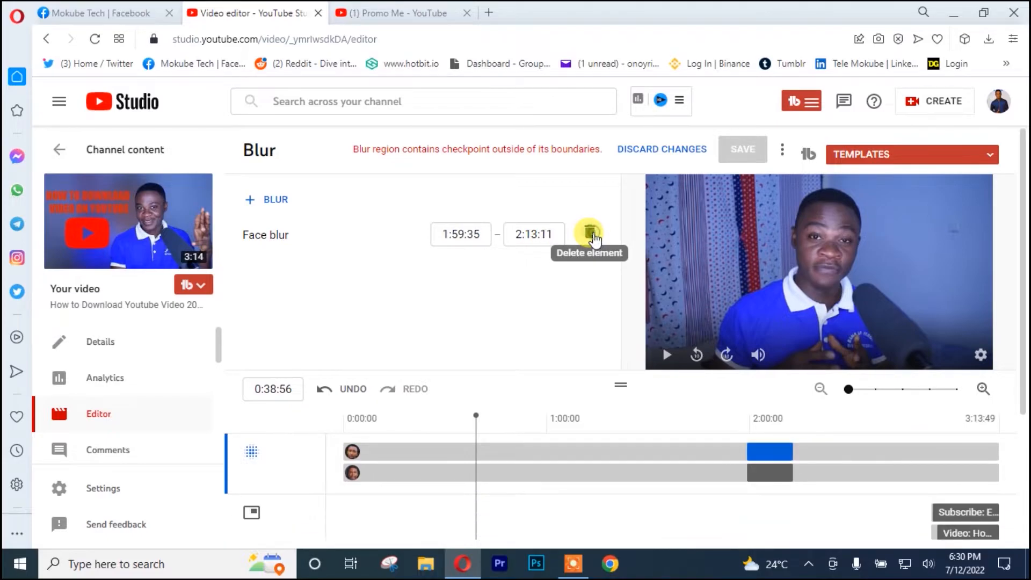
click(592, 233)
click(593, 233)
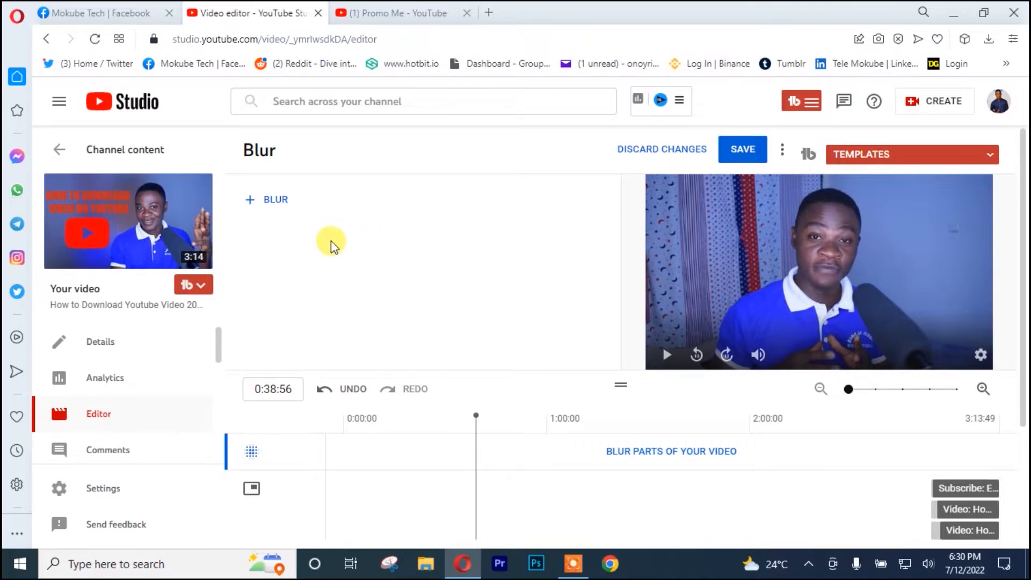
Add a rectangular custom blur that tracks the object, enlarge it and place it over the speaker's face
click(250, 203)
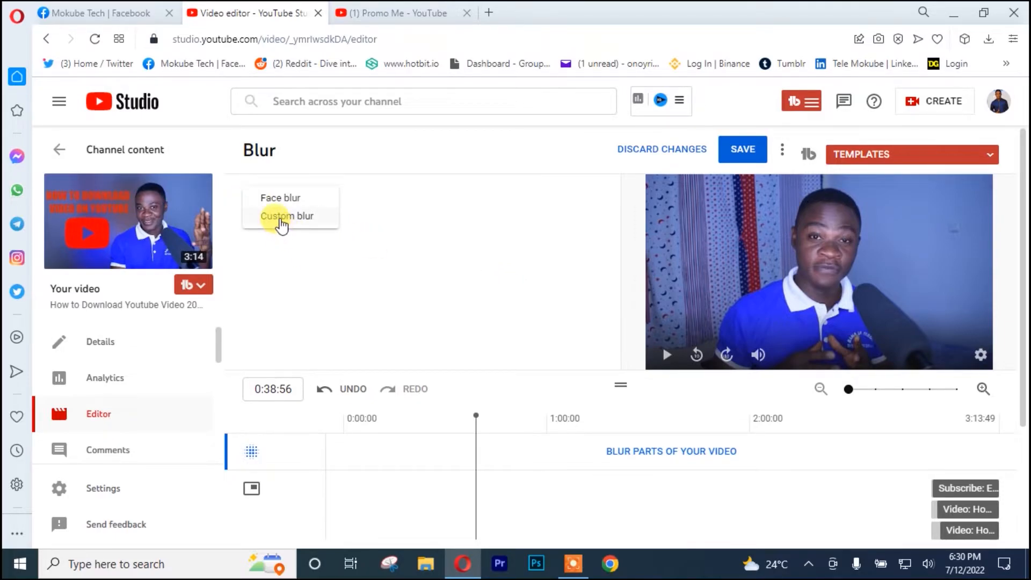
click(282, 217)
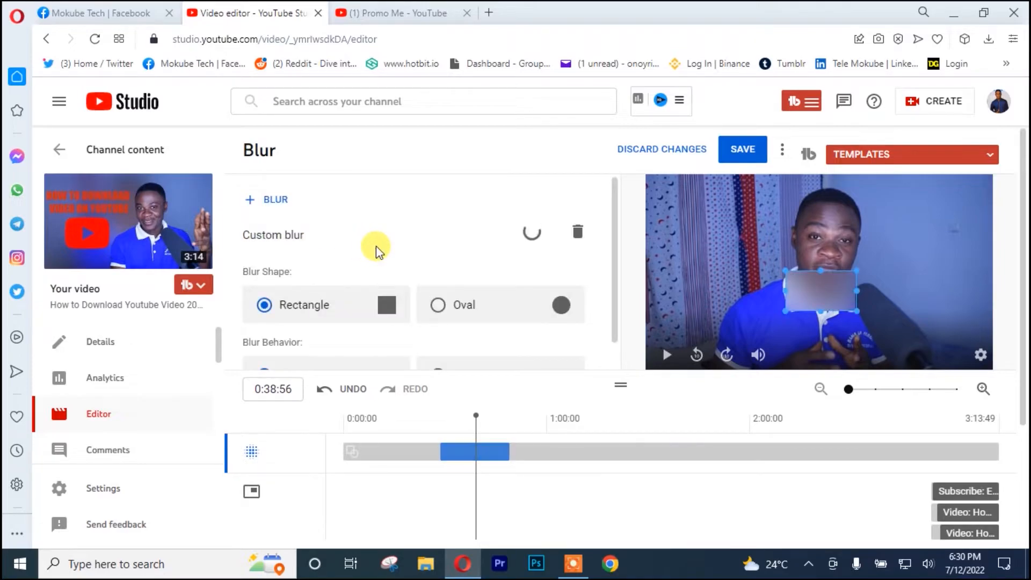
scroll(575, 330, down, 1)
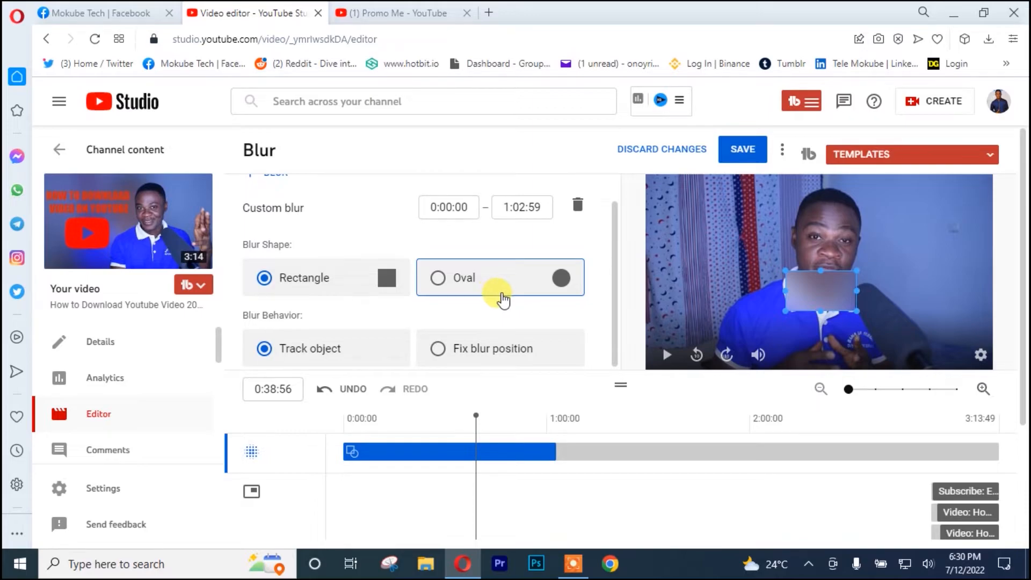
drag(868, 230, 956, 141)
drag(853, 252, 828, 234)
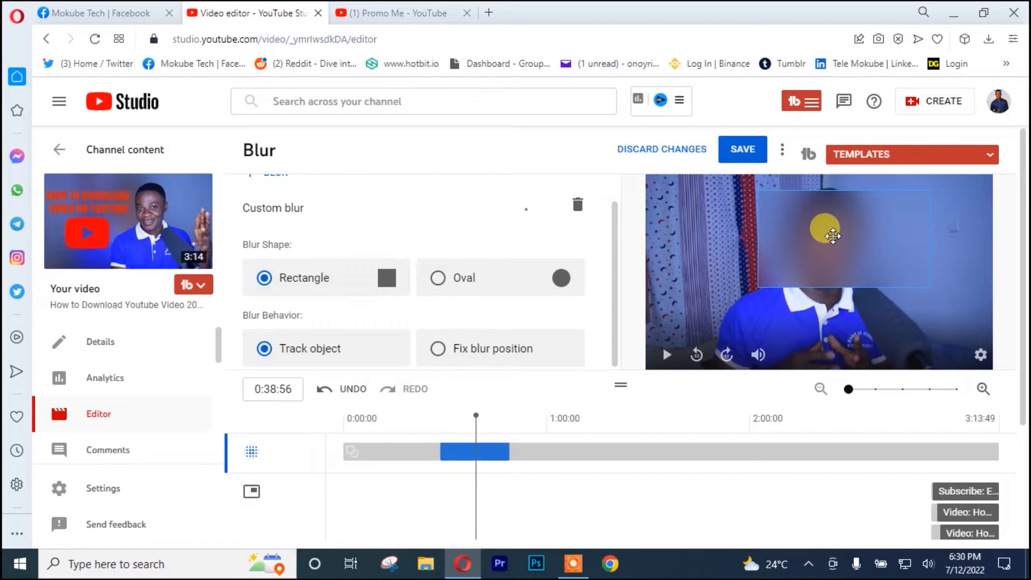
Widen the custom blur across nearly the full frame width and raise its upper edge to the frame's top
drag(754, 238, 667, 246)
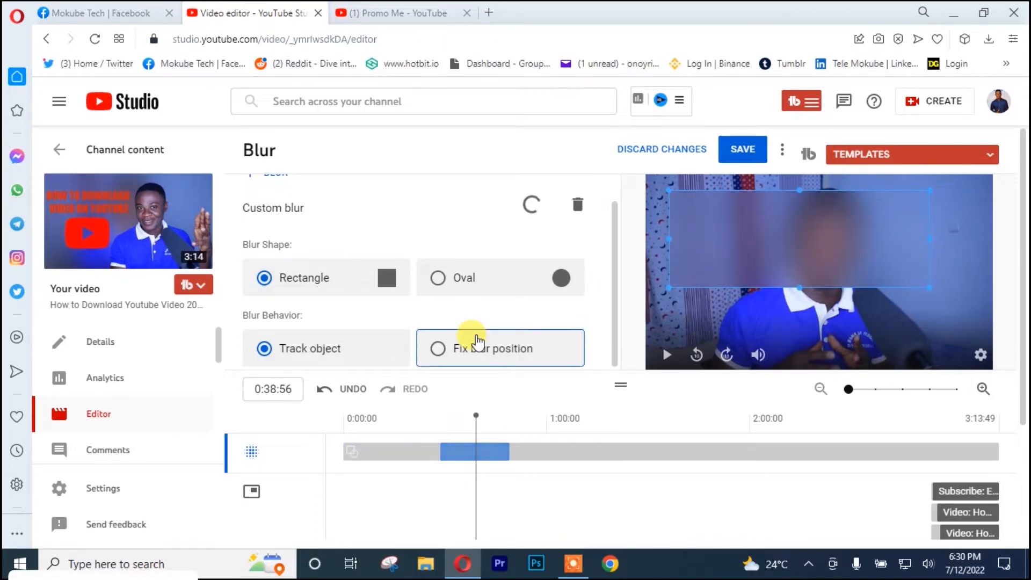
scroll(481, 339, down, 3)
scroll(909, 297, up, 3)
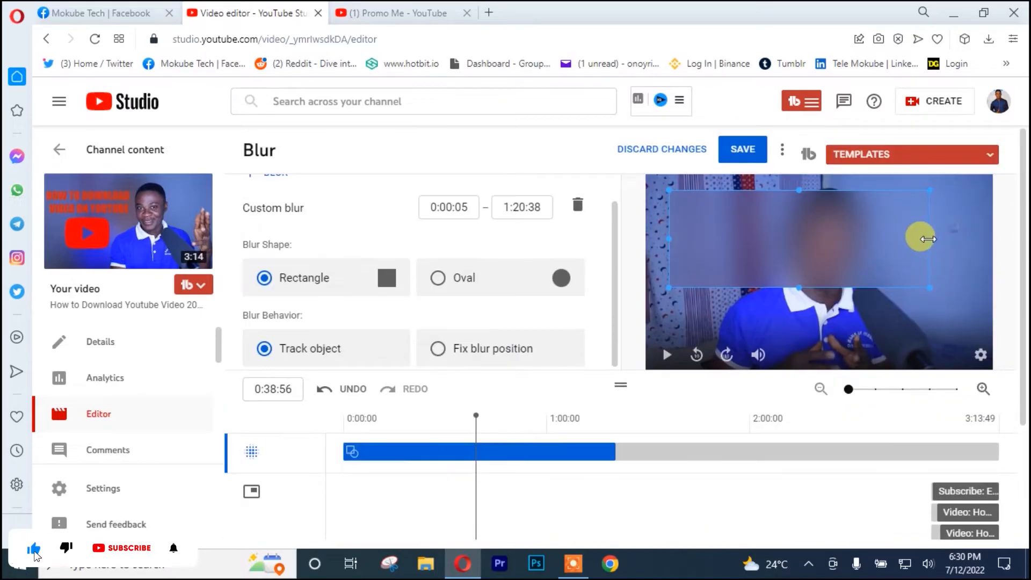
drag(927, 236, 978, 234)
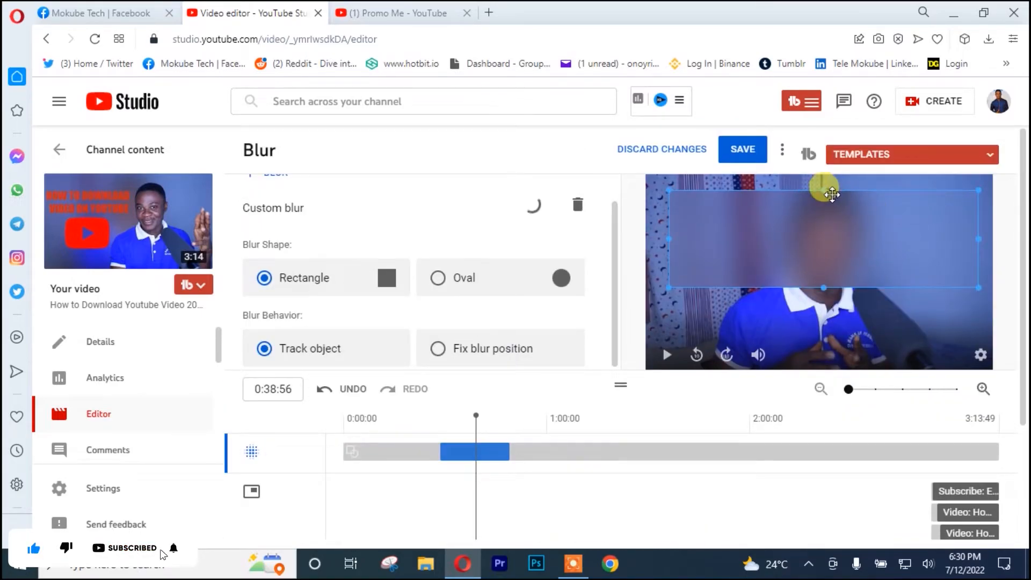
drag(825, 188, 823, 176)
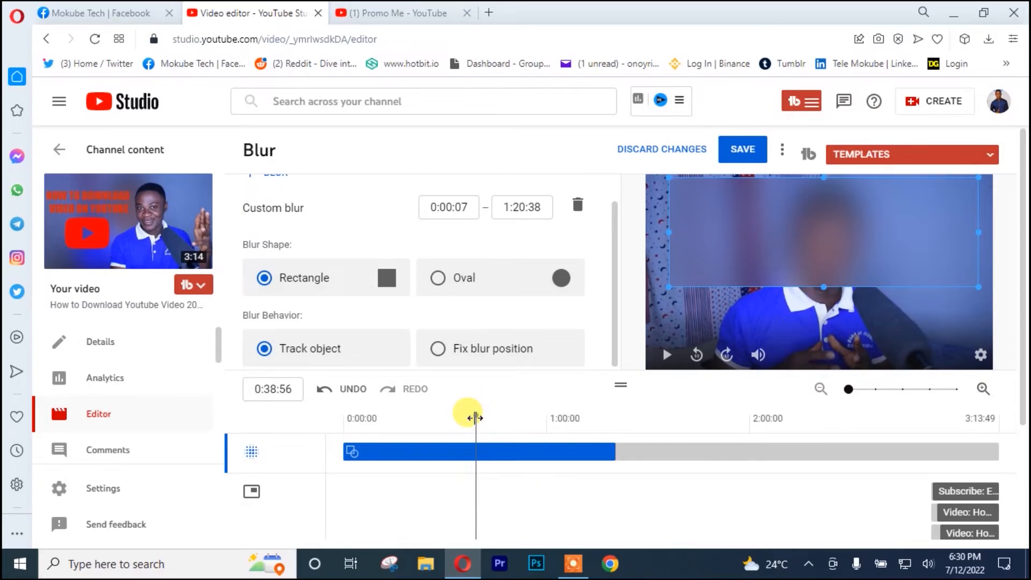
Extend the custom blur's end time to 3:12:56 and preview the blur at about 0:45:53
drag(474, 418, 586, 419)
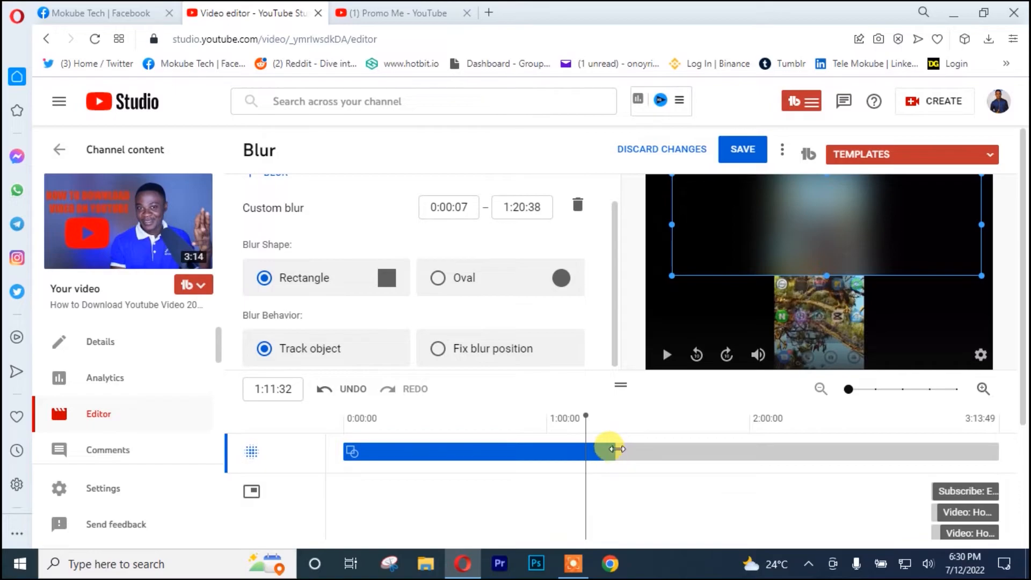
drag(612, 452, 857, 456)
drag(996, 454, 997, 454)
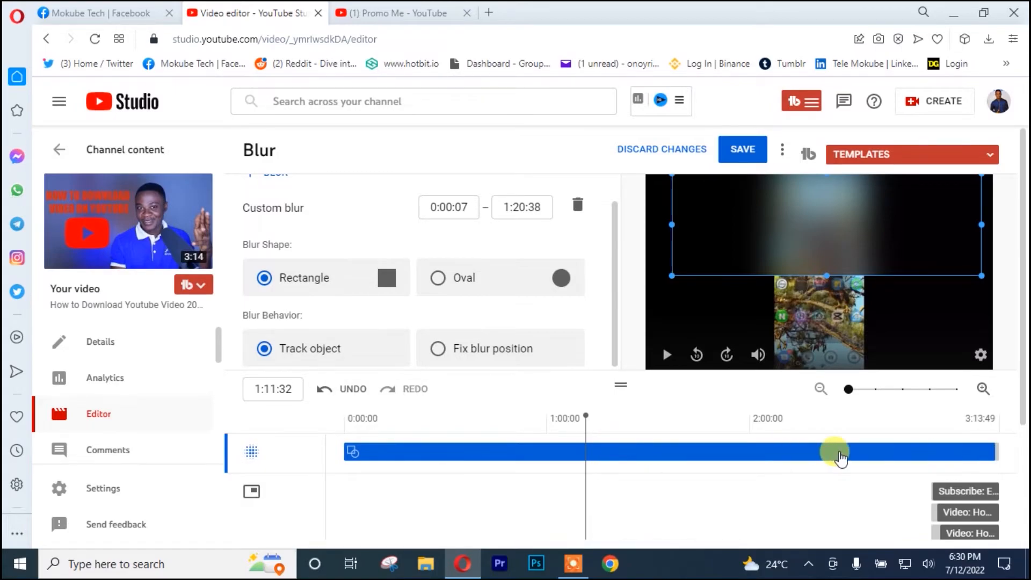
drag(586, 415, 490, 430)
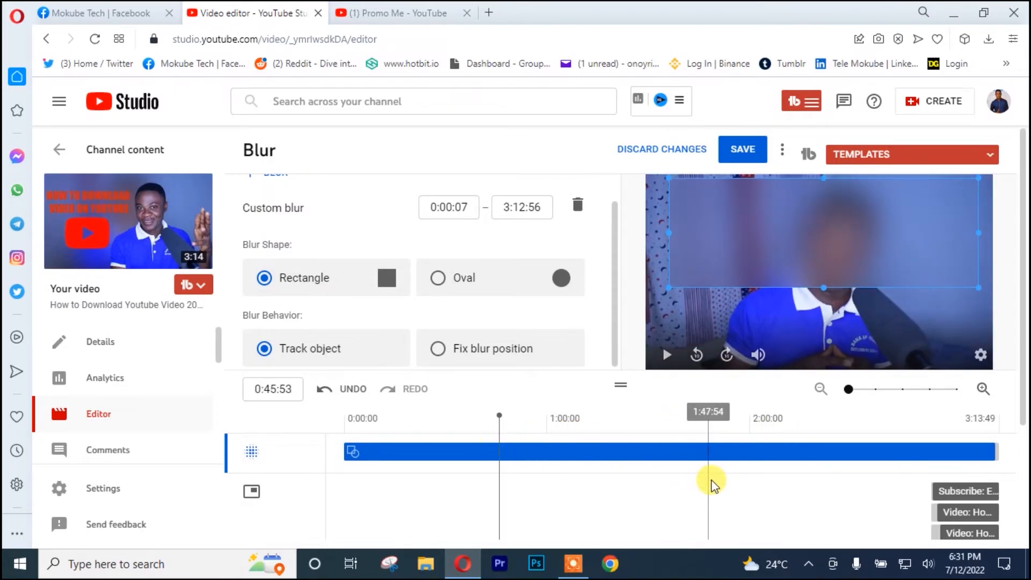
Start saving the blur changes, then cancel at the save confirmation
click(736, 147)
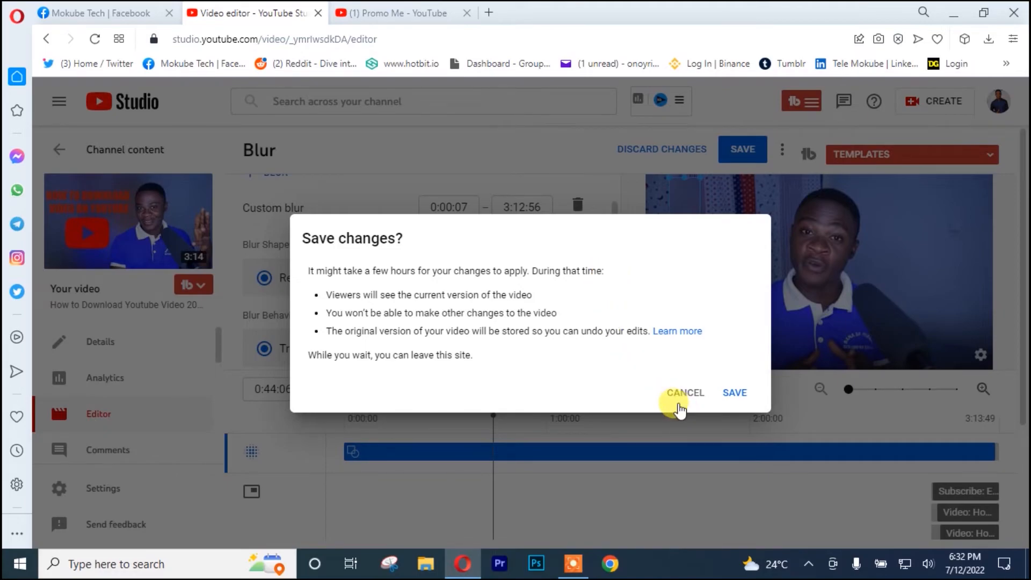
click(771, 184)
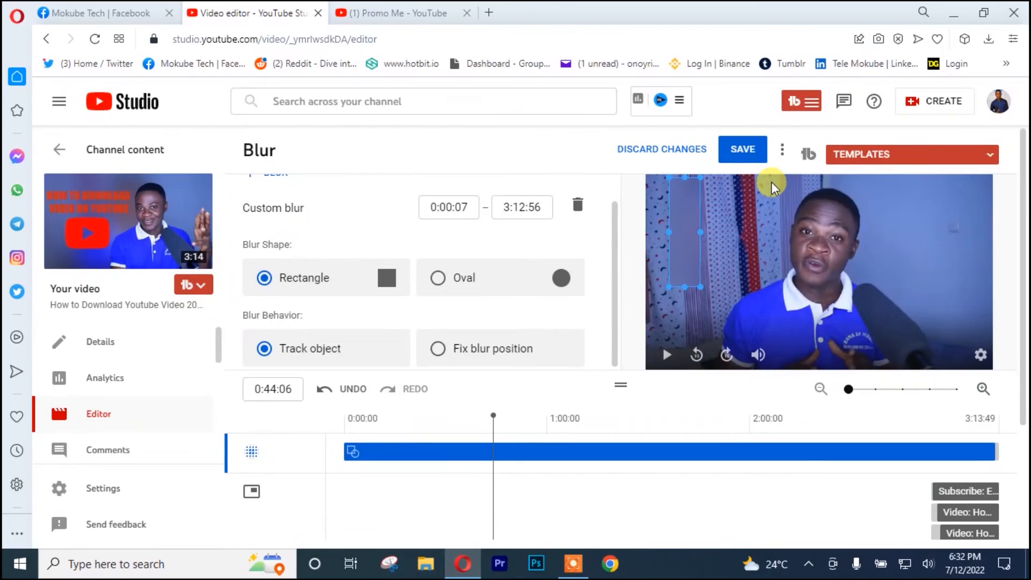